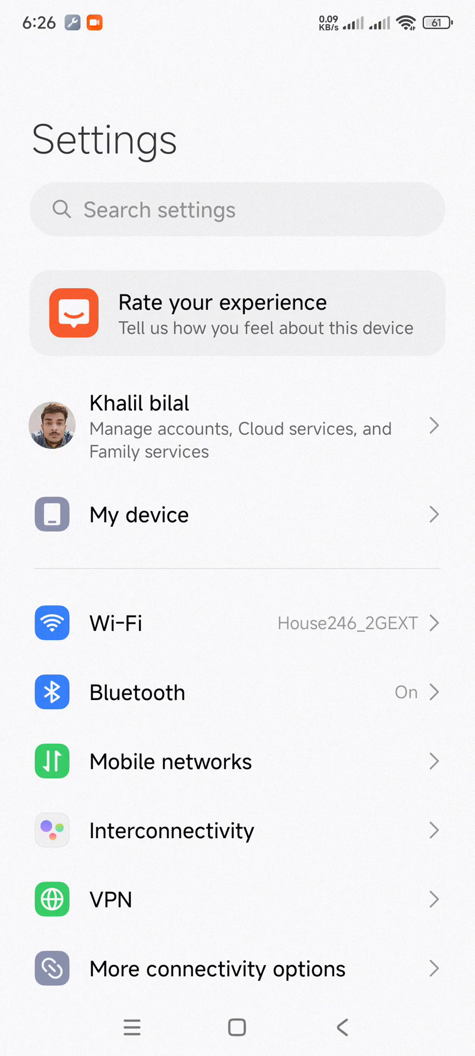
Step: Open My device and scroll through the HyperOS version and hardware specs
{"action": "scroll", "coordinate": [238, 550], "scroll_direction": "down", "scroll_amount": 10}
{"action": "scroll", "coordinate": [299, 723], "scroll_direction": "up", "scroll_amount": 10}
{"action": "left_click", "coordinate": [336, 501]}
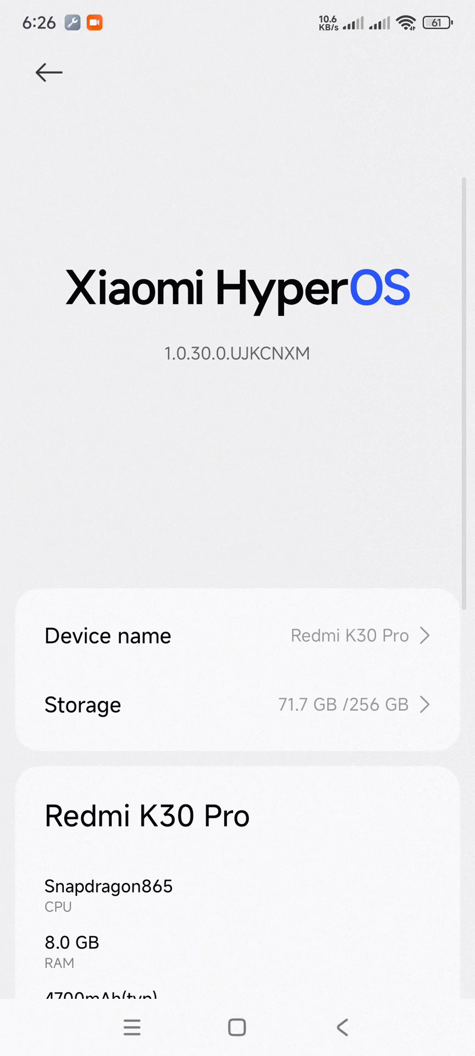
{"action": "scroll", "coordinate": [329, 667], "scroll_direction": "down", "scroll_amount": 5}
{"action": "scroll", "coordinate": [335, 651], "scroll_direction": "up", "scroll_amount": 5}
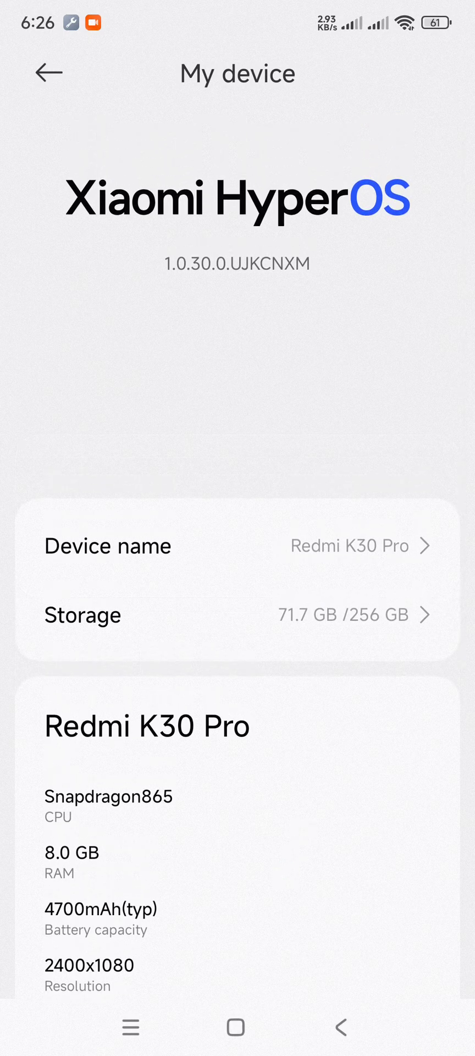
{"action": "scroll", "coordinate": [270, 653], "scroll_direction": "down", "scroll_amount": 12}
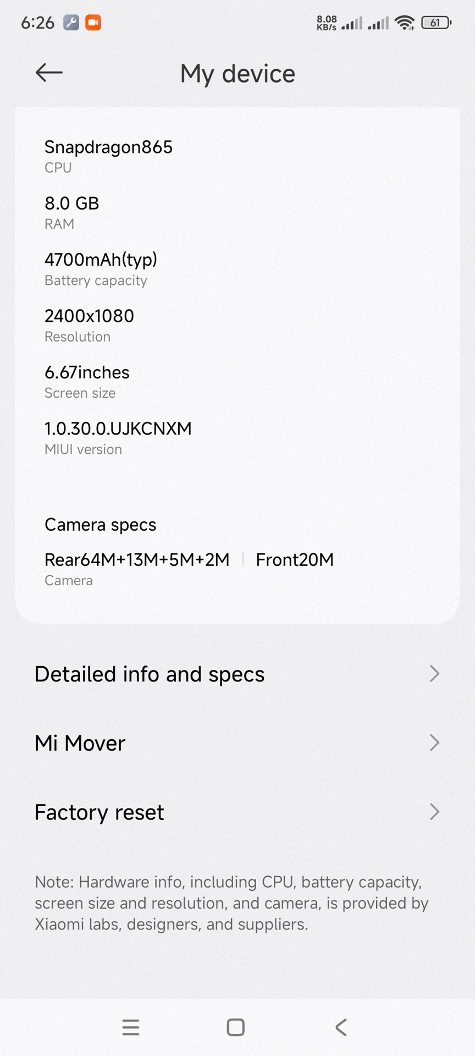
Step: Return to the main Settings list, scroll it, then exit to the home screen
{"action": "left_click", "coordinate": [341, 1026]}
{"action": "scroll", "coordinate": [238, 550], "scroll_direction": "down", "scroll_amount": 15}
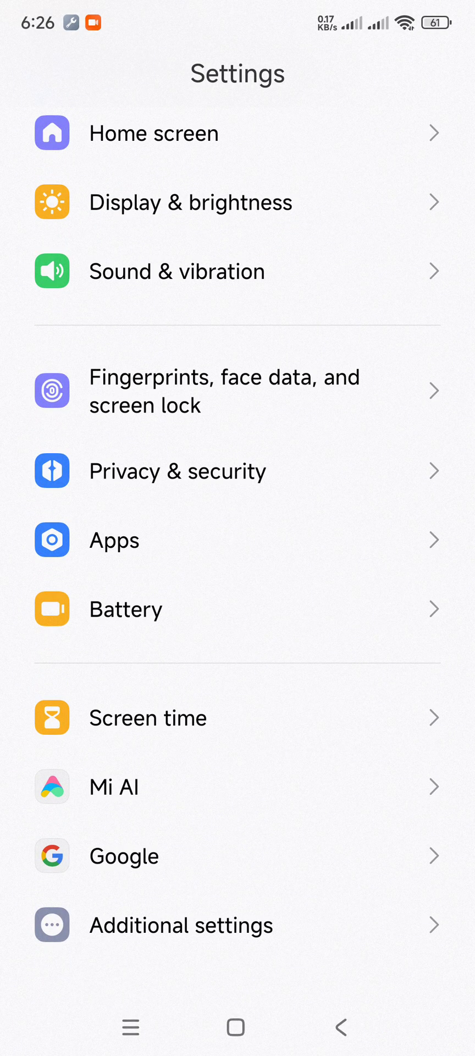
{"action": "left_click", "coordinate": [341, 1026]}
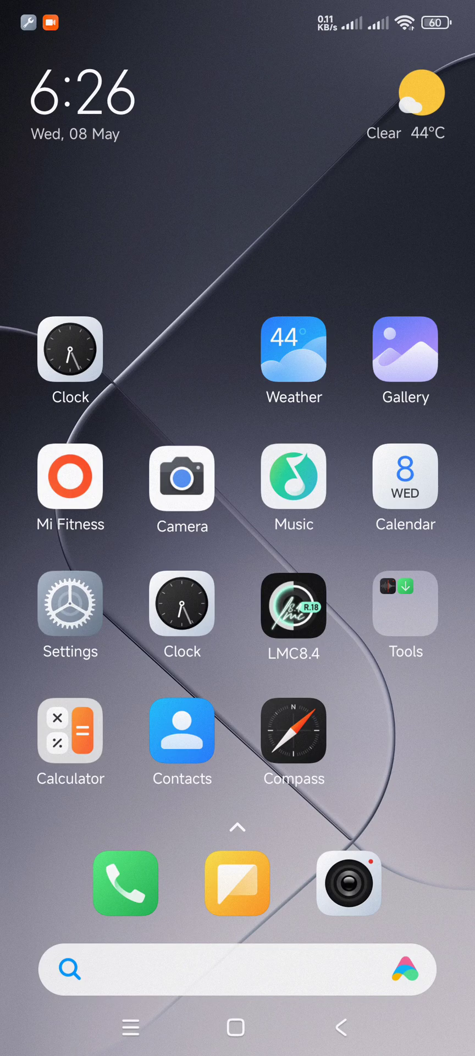
Step: Open the Phone app's call settings, scroll them, then return to the home screen
{"action": "left_click_drag", "start_coordinate": [238, 770], "coordinate": [238, 385]}
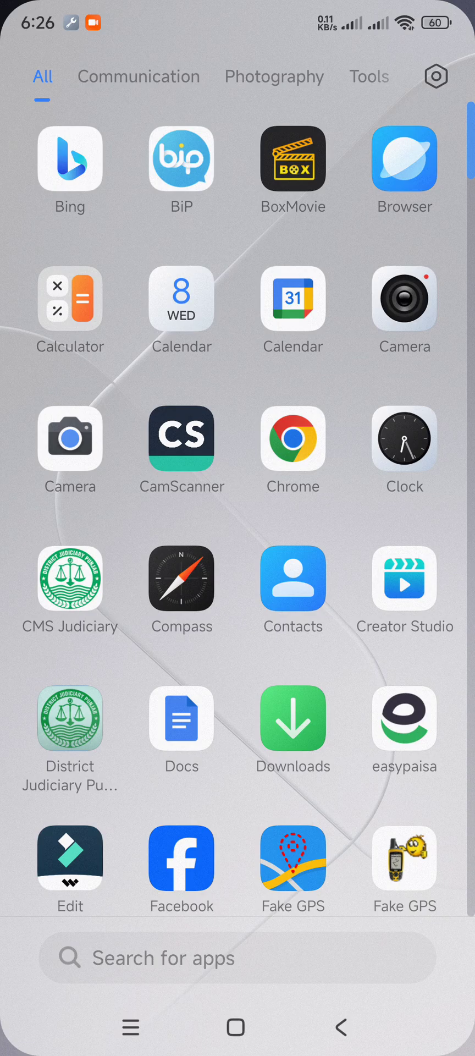
{"action": "left_click", "coordinate": [341, 1026]}
{"action": "left_click", "coordinate": [125, 882]}
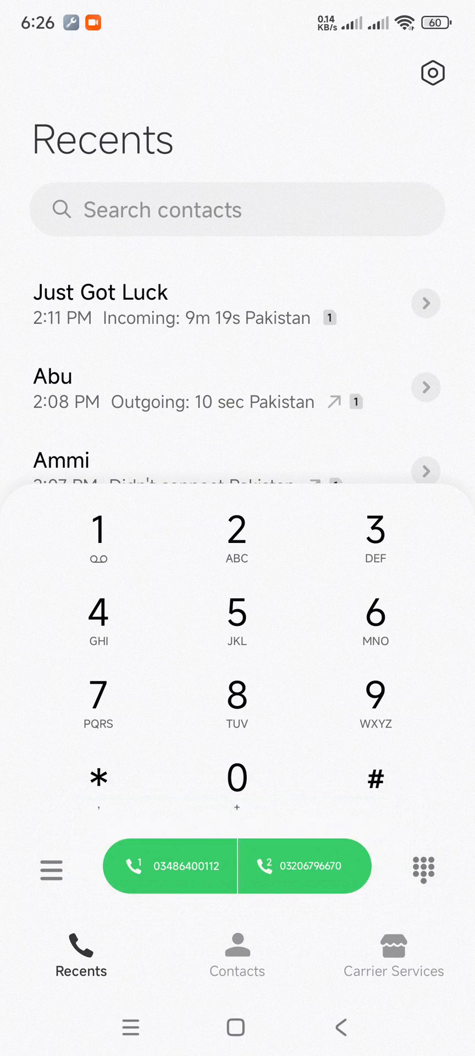
{"action": "left_click", "coordinate": [431, 72]}
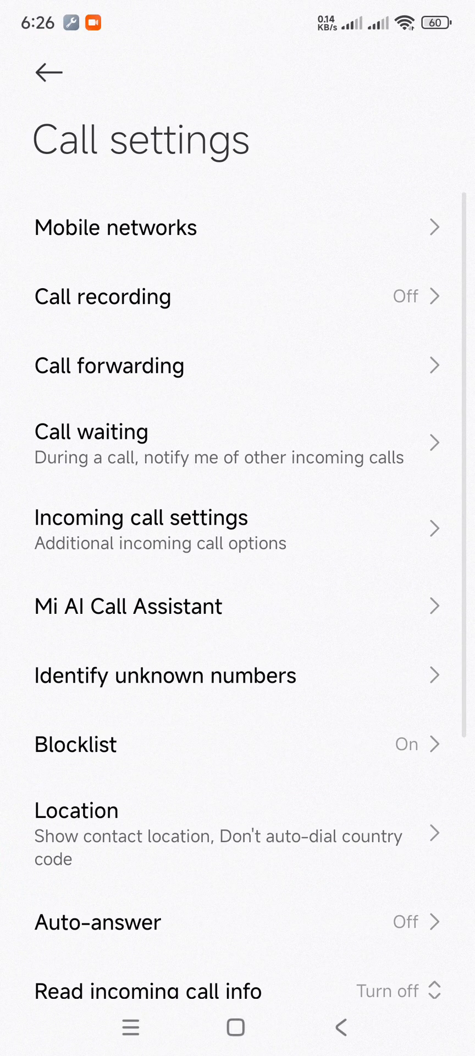
{"action": "scroll", "coordinate": [306, 796], "scroll_direction": "down", "scroll_amount": 2}
{"action": "left_click", "coordinate": [341, 1026]}
{"action": "left_click", "coordinate": [341, 1027]}
Step: Open the app list and scroll down to the apps from GetApps onward
{"action": "left_click_drag", "start_coordinate": [238, 825], "coordinate": [238, 385]}
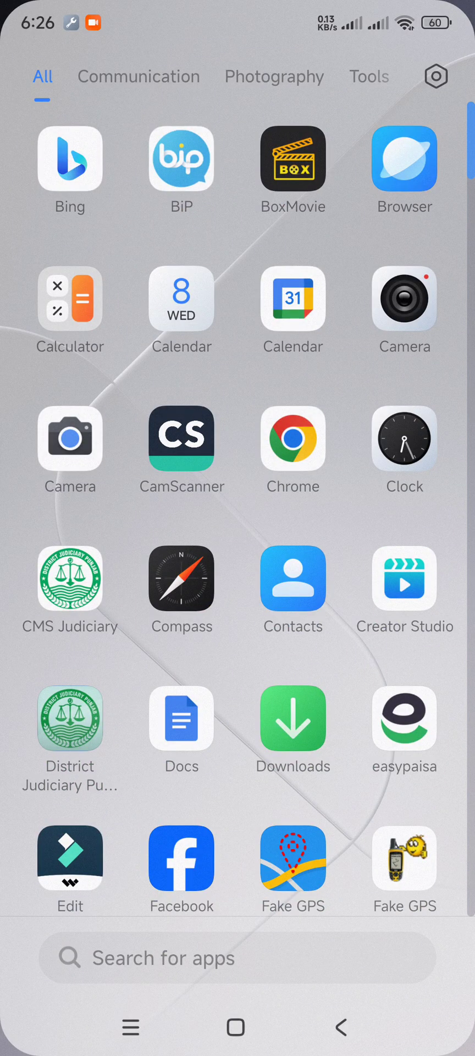
{"action": "scroll", "coordinate": [237, 495], "scroll_direction": "down", "scroll_amount": 5}
{"action": "scroll", "coordinate": [411, 495], "scroll_direction": "down", "scroll_amount": 5}
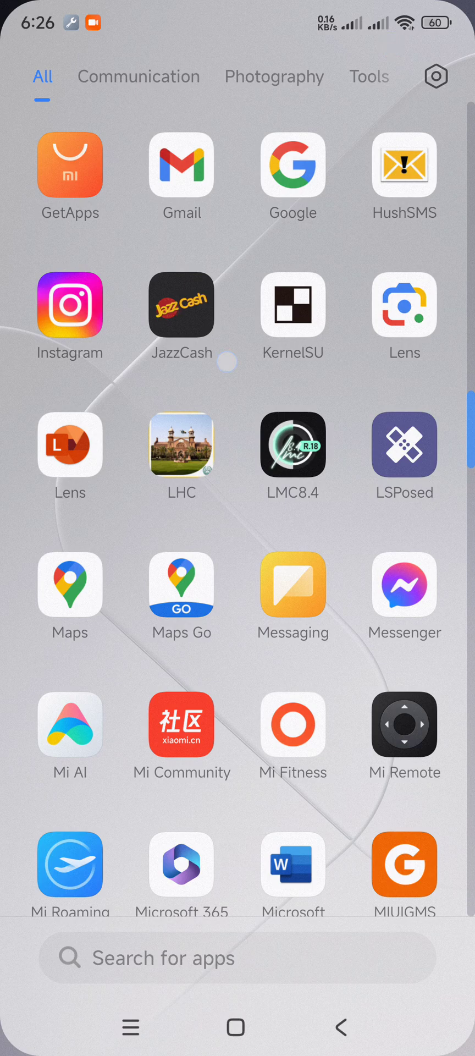
{"action": "left_click_drag", "start_coordinate": [407, 11], "coordinate": [407, 495]}
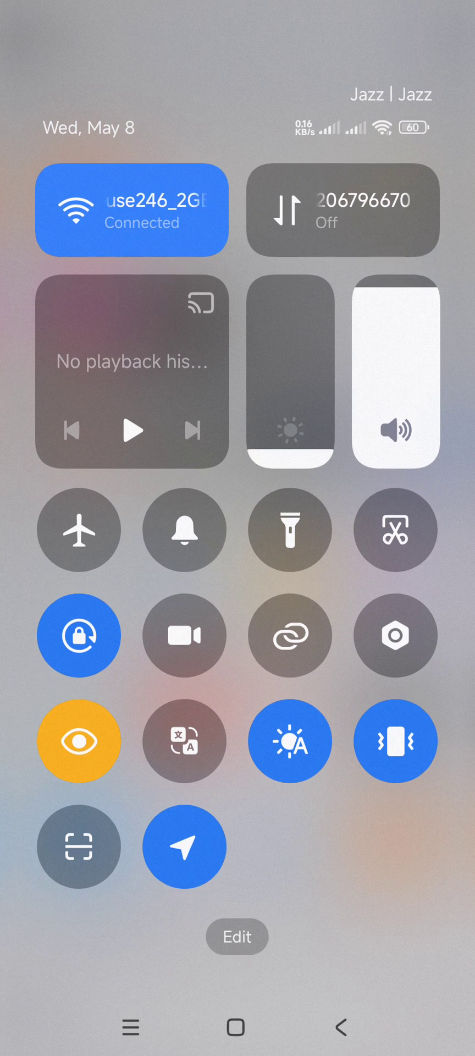
{"action": "left_click", "coordinate": [184, 741]}
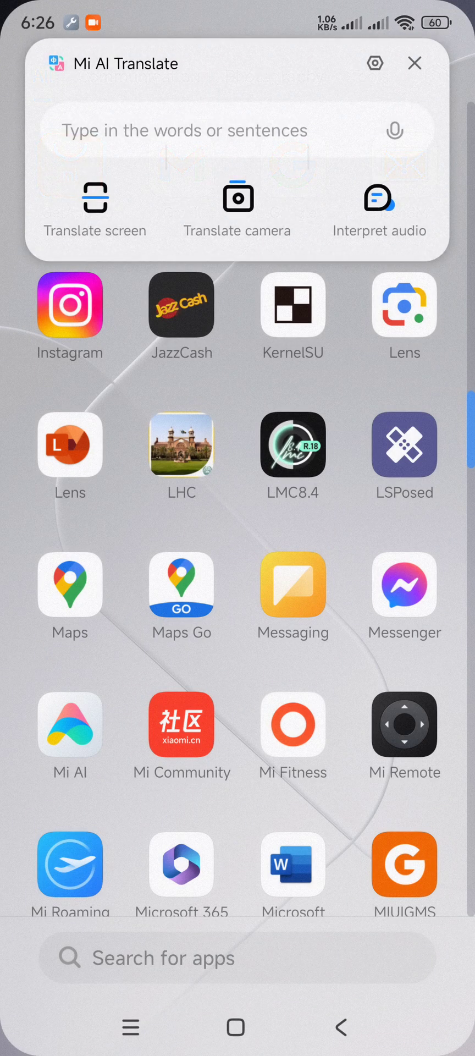
{"action": "left_click", "coordinate": [95, 209]}
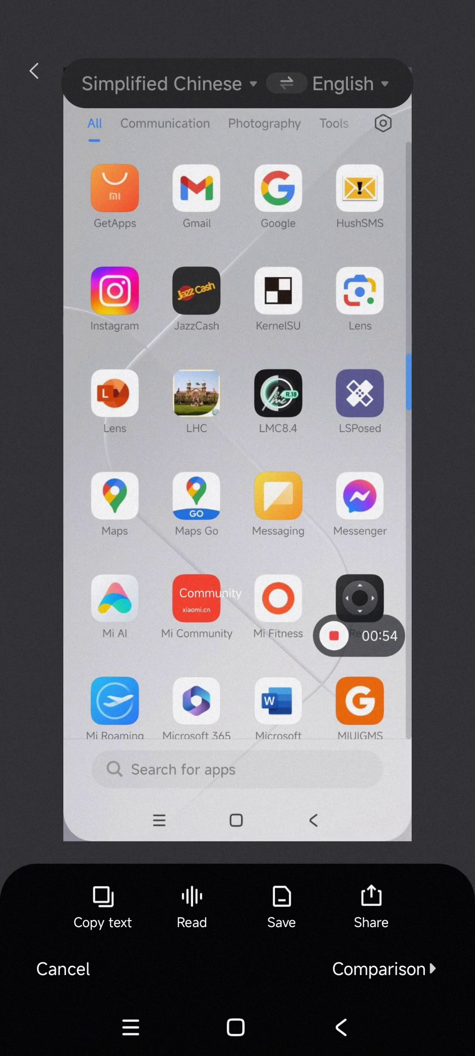
{"action": "key", "text": "Escape"}
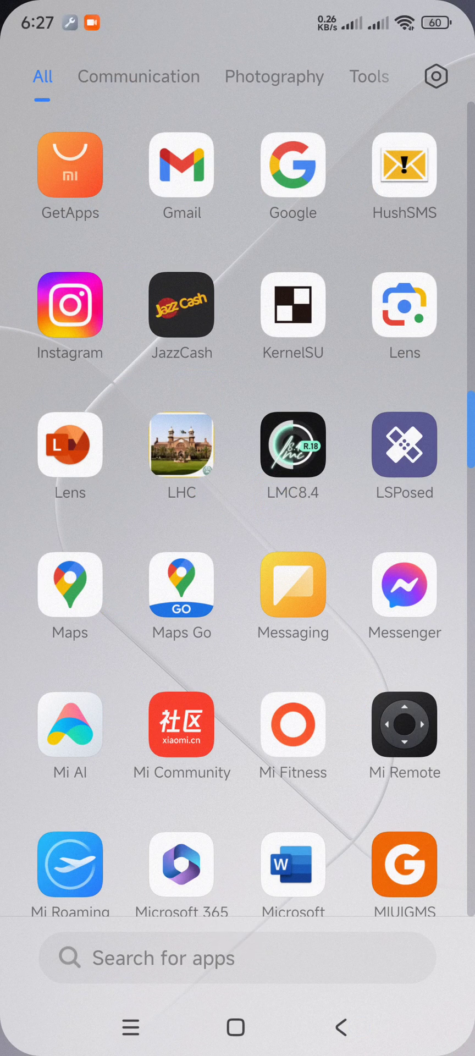
Step: Scroll the app list down to Settings and launch it, backing out once and reopening it
{"action": "scroll", "coordinate": [253, 499], "scroll_direction": "down", "scroll_amount": 5}
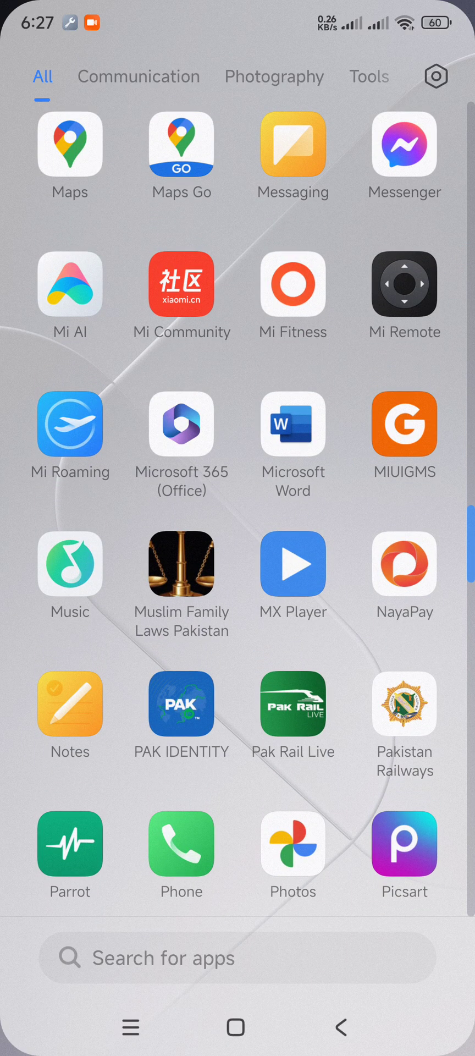
{"action": "scroll", "coordinate": [253, 495], "scroll_direction": "down", "scroll_amount": 5}
{"action": "scroll", "coordinate": [334, 490], "scroll_direction": "down", "scroll_amount": 3}
{"action": "scroll", "coordinate": [334, 490], "scroll_direction": "up", "scroll_amount": 3}
{"action": "scroll", "coordinate": [364, 423], "scroll_direction": "down", "scroll_amount": 4}
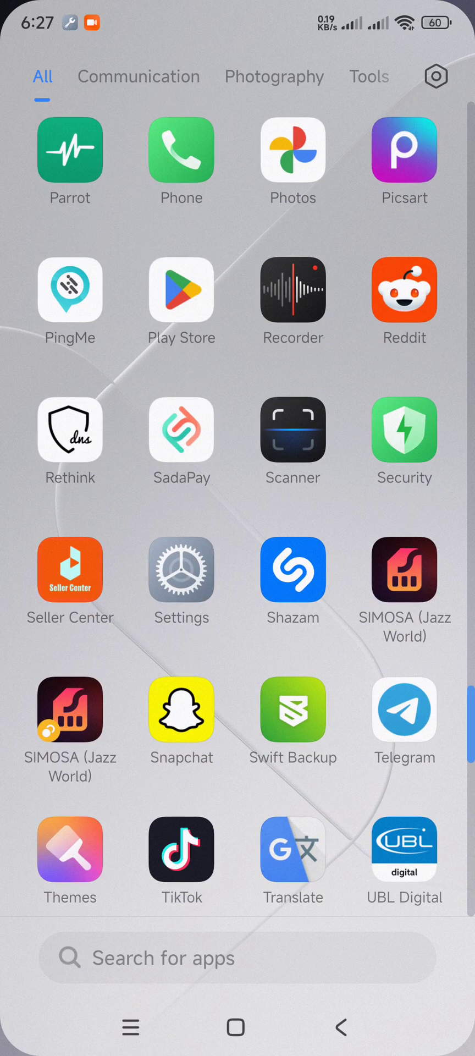
{"action": "left_click", "coordinate": [181, 569]}
{"action": "scroll", "coordinate": [238, 550], "scroll_direction": "down", "scroll_amount": 5}
{"action": "scroll", "coordinate": [237, 550], "scroll_direction": "down", "scroll_amount": 5}
{"action": "left_click", "coordinate": [341, 1027]}
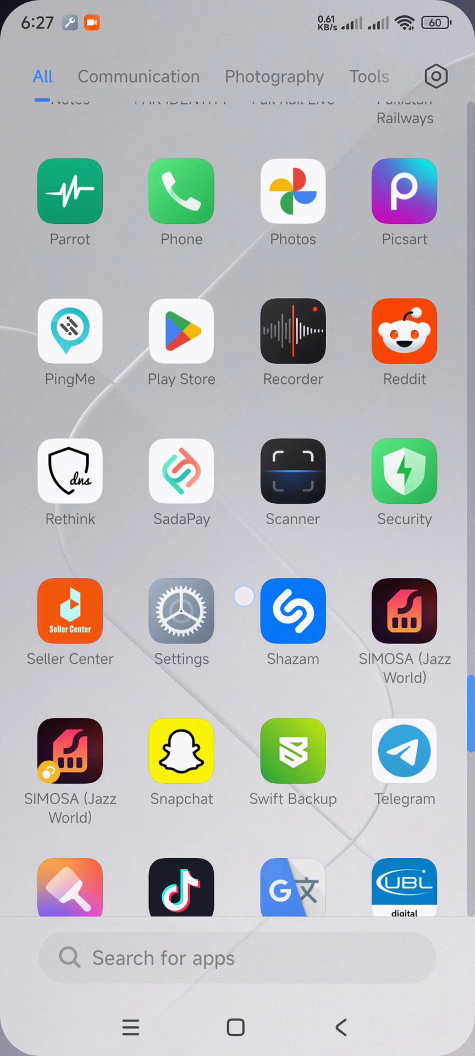
{"action": "left_click", "coordinate": [181, 610]}
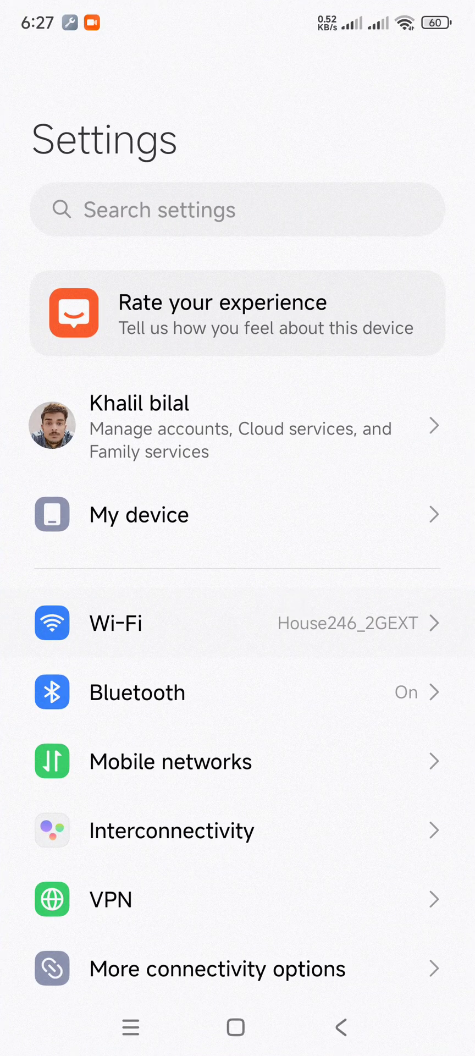
Step: Look at the Wi-Fi, account and More connectivity options pages in turn
{"action": "left_click", "coordinate": [116, 623]}
{"action": "left_click", "coordinate": [341, 1026]}
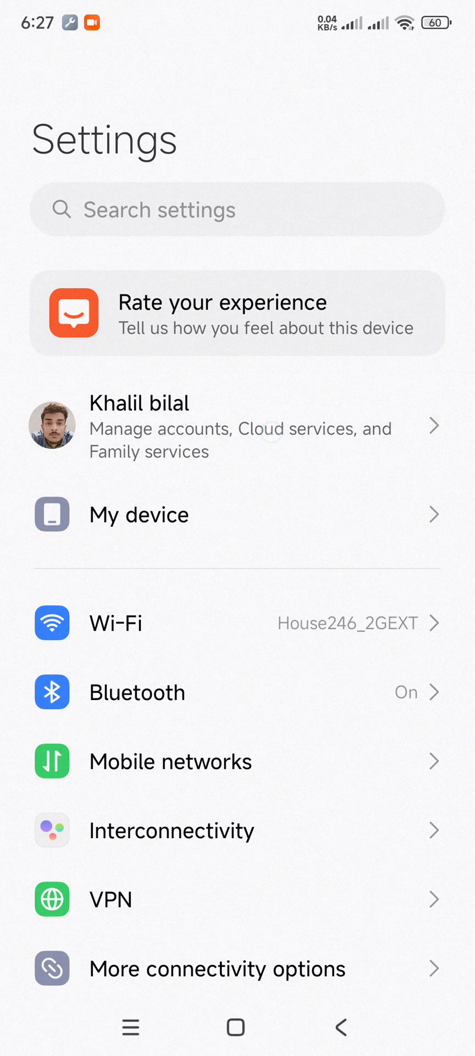
{"action": "left_click", "coordinate": [271, 432]}
{"action": "left_click", "coordinate": [341, 1027]}
{"action": "scroll", "coordinate": [306, 672], "scroll_direction": "down", "scroll_amount": 5}
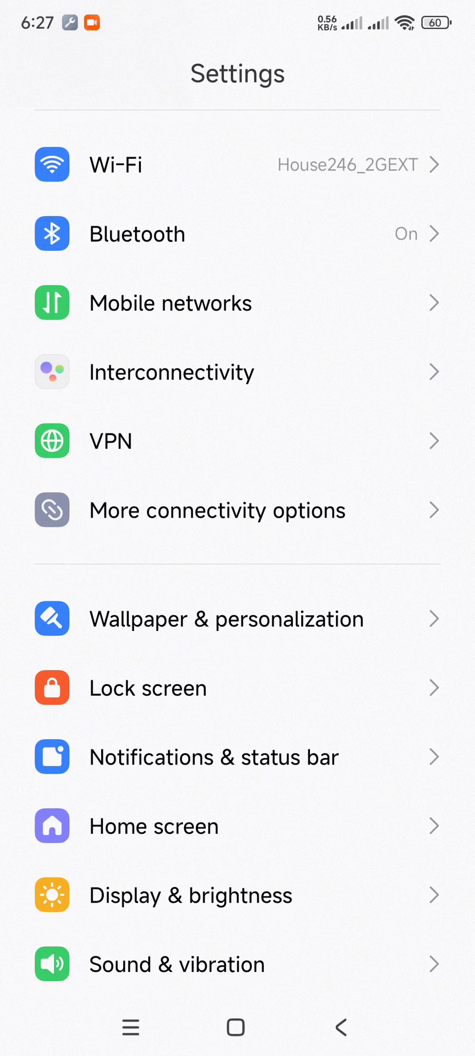
{"action": "left_click", "coordinate": [339, 522]}
{"action": "scroll", "coordinate": [301, 476], "scroll_direction": "down", "scroll_amount": 8}
{"action": "left_click", "coordinate": [341, 1026]}
Step: Look at the Wallpaper & personalization and fingerprint, face and screen lock pages
{"action": "left_click", "coordinate": [258, 619]}
{"action": "left_click", "coordinate": [342, 1026]}
{"action": "scroll", "coordinate": [256, 901], "scroll_direction": "down", "scroll_amount": 6}
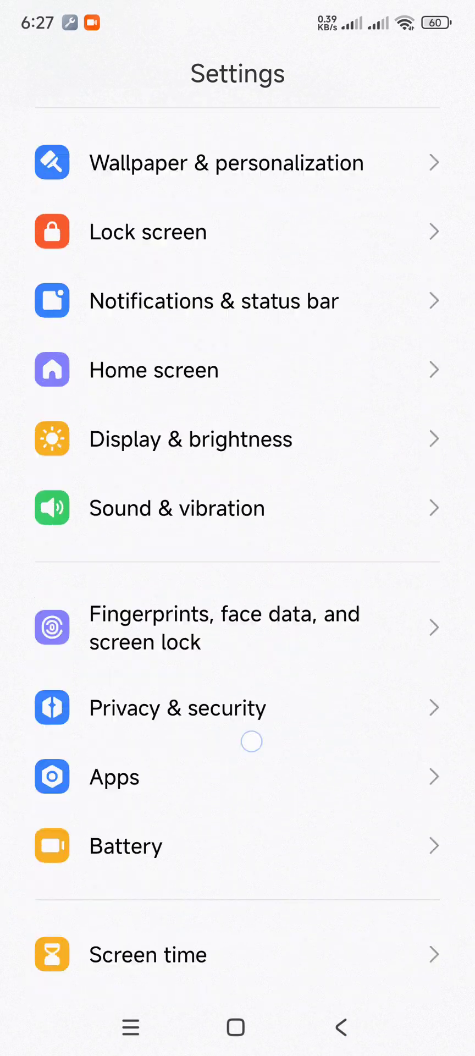
{"action": "scroll", "coordinate": [252, 743], "scroll_direction": "down", "scroll_amount": 4}
{"action": "left_click", "coordinate": [330, 424]}
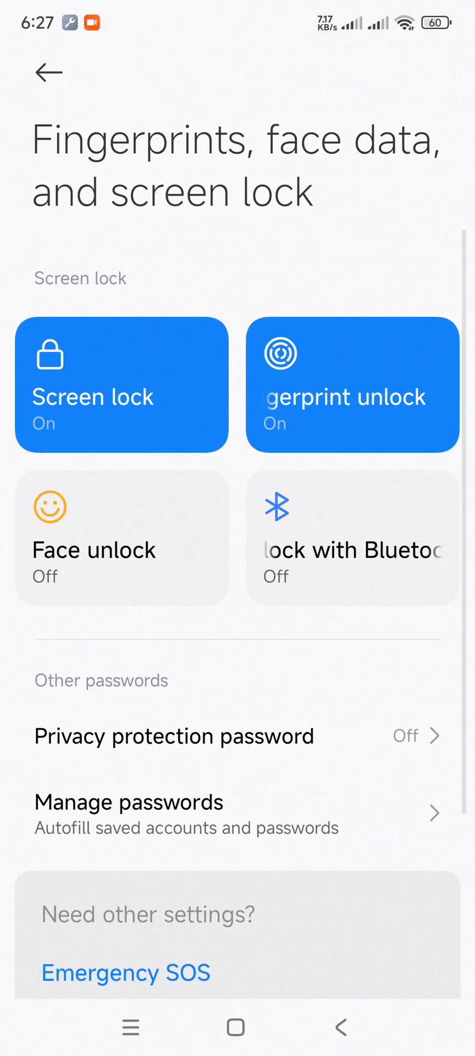
{"action": "left_click", "coordinate": [342, 1026]}
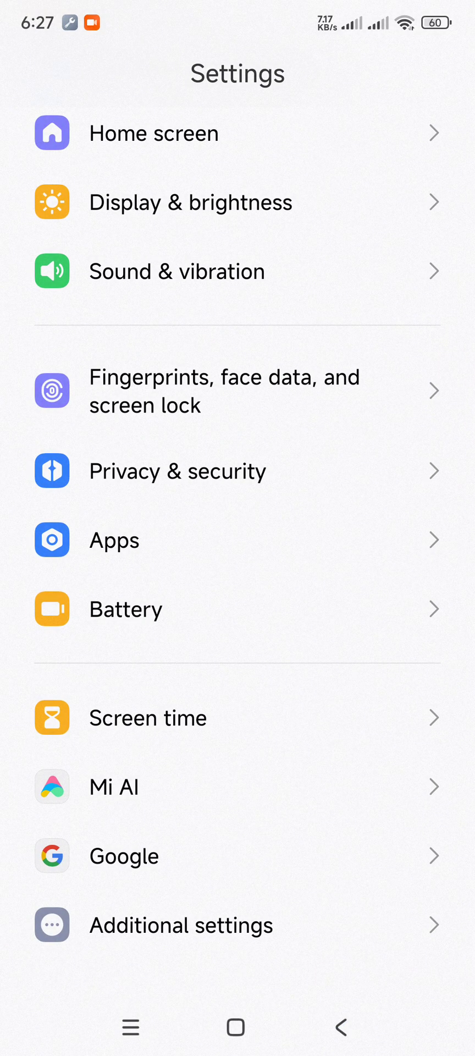
Step: Browse the Mi AI page, then the Additional settings page
{"action": "left_click", "coordinate": [165, 787]}
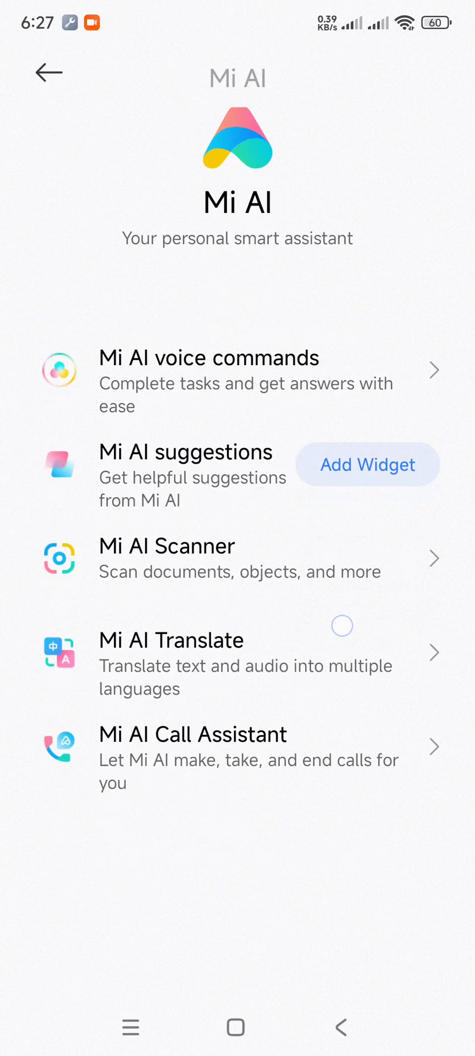
{"action": "scroll", "coordinate": [341, 623], "scroll_direction": "down", "scroll_amount": 2}
{"action": "left_click", "coordinate": [341, 1026]}
{"action": "left_click", "coordinate": [176, 924]}
{"action": "scroll", "coordinate": [265, 490], "scroll_direction": "down", "scroll_amount": 15}
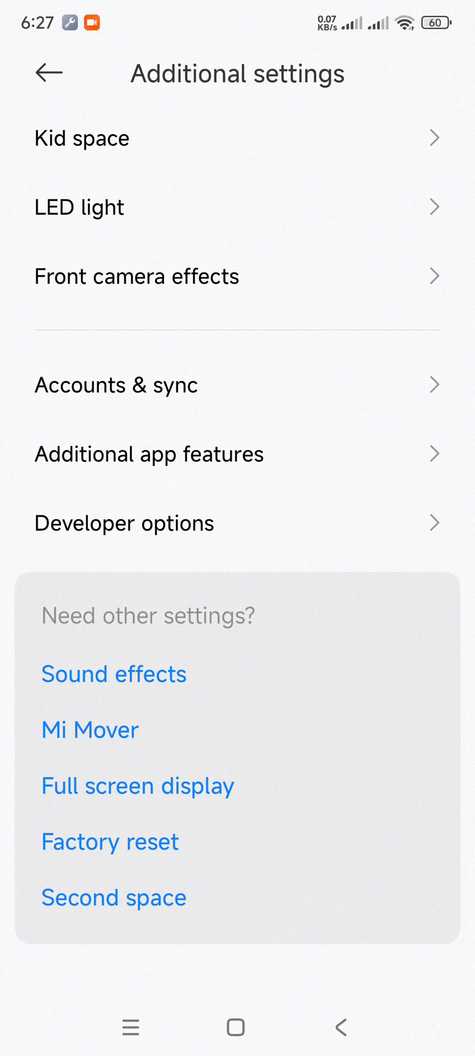
{"action": "left_click", "coordinate": [345, 1044]}
Step: Go back to the home screen, launch Camera and view its photo shooting options
{"action": "left_click", "coordinate": [354, 1048]}
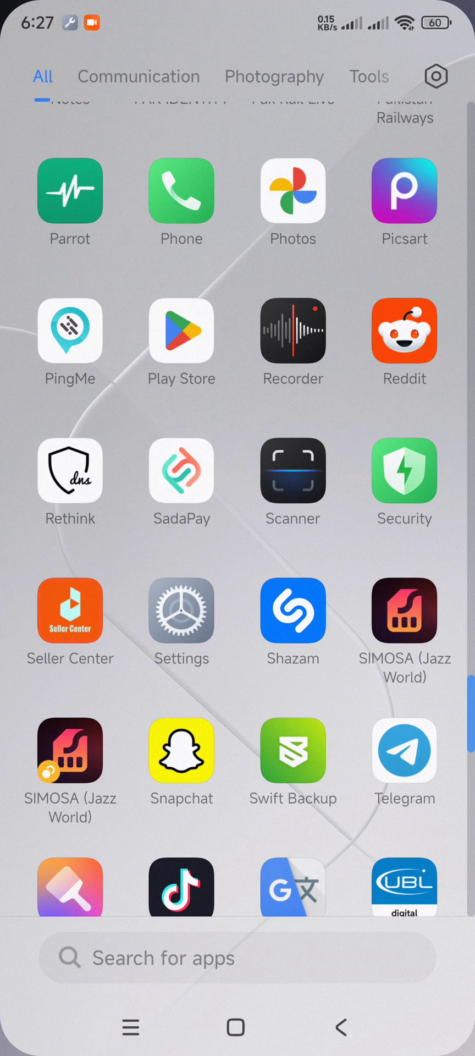
{"action": "left_click", "coordinate": [341, 1026]}
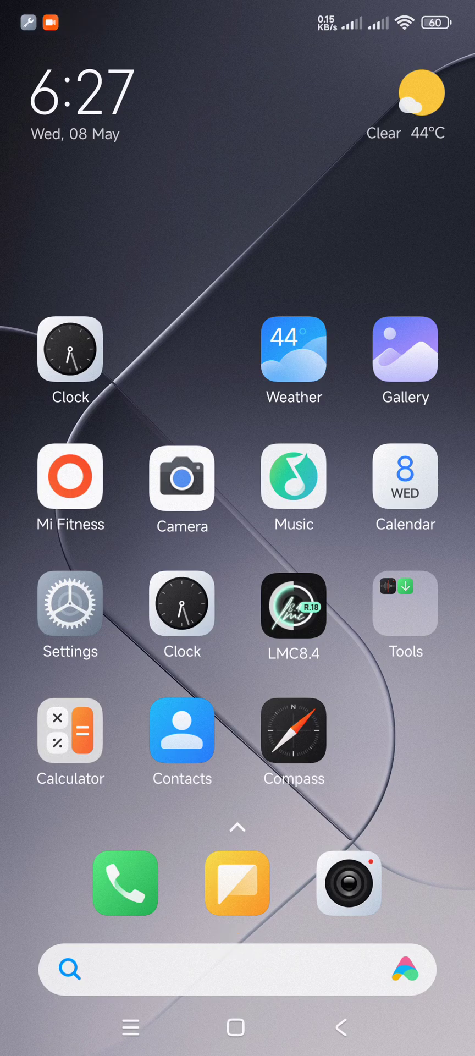
{"action": "left_click", "coordinate": [178, 478]}
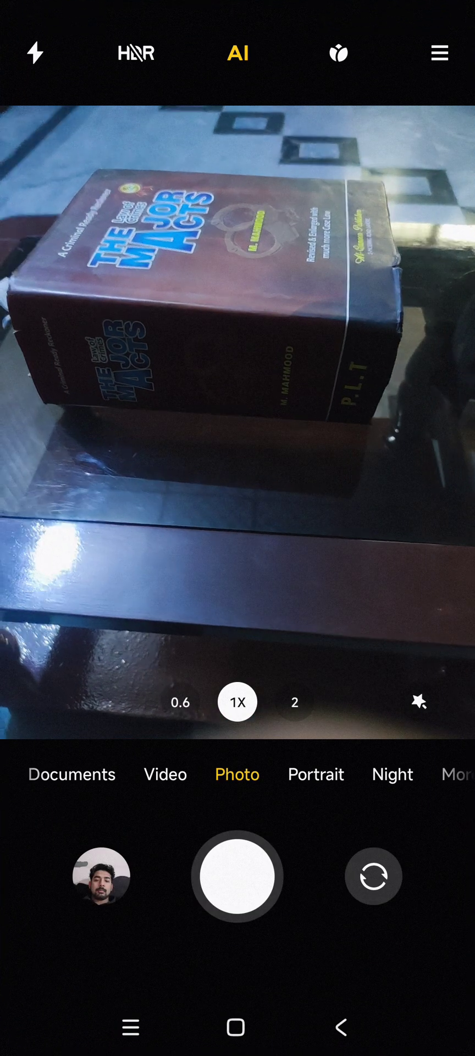
{"action": "left_click", "coordinate": [440, 53]}
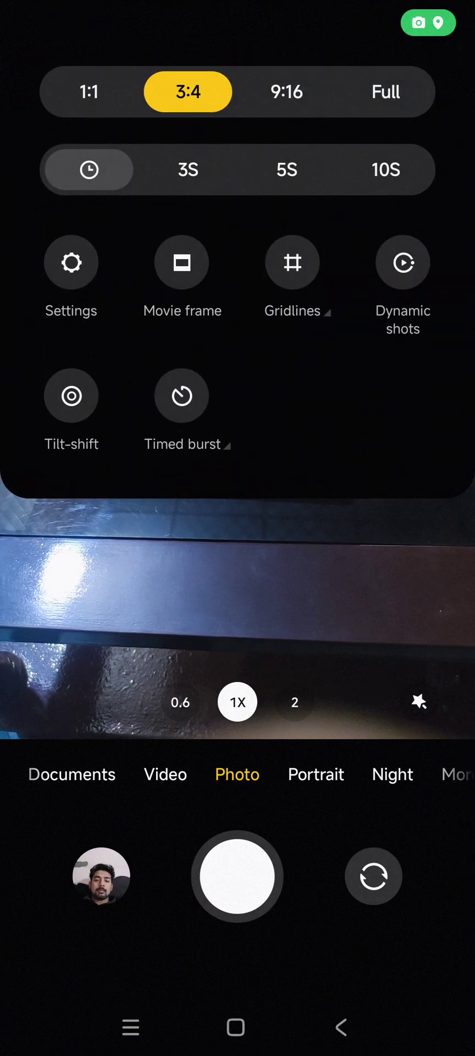
Step: Switch to Video, check its 1080P 30 FPS resolution options, then exit the camera
{"action": "left_click", "coordinate": [177, 766]}
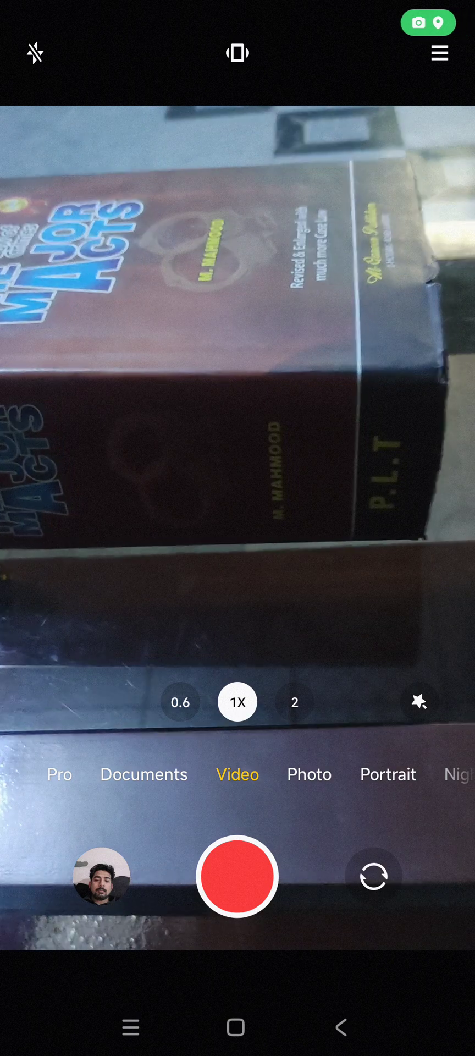
{"action": "left_click", "coordinate": [440, 53]}
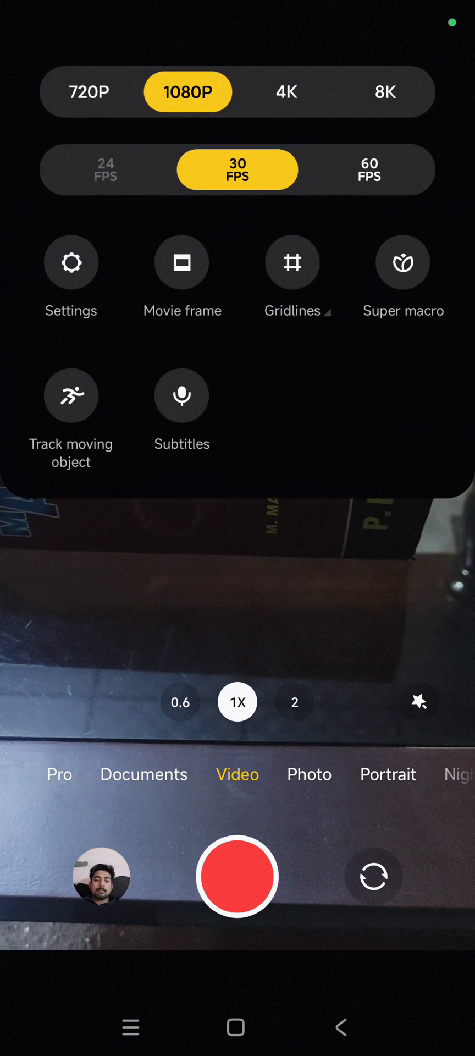
{"action": "left_click", "coordinate": [340, 1027]}
{"action": "left_click", "coordinate": [341, 1027]}
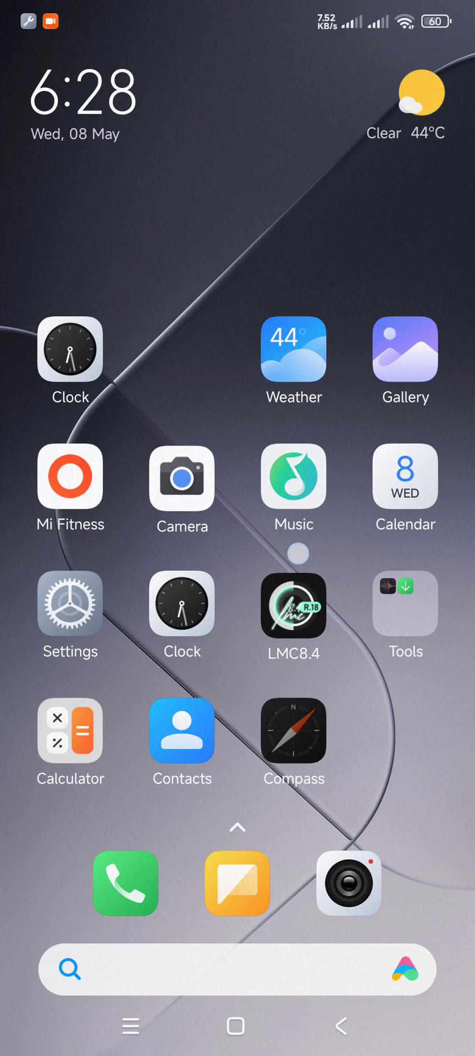
Step: Scroll the app list to Mi AI Scanner, launch it and dismiss its intro card
{"action": "left_click_drag", "start_coordinate": [297, 553], "coordinate": [297, 275]}
{"action": "scroll", "coordinate": [210, 684], "scroll_direction": "down", "scroll_amount": 10}
{"action": "scroll", "coordinate": [210, 684], "scroll_direction": "down", "scroll_amount": 5}
{"action": "scroll", "coordinate": [275, 550], "scroll_direction": "down", "scroll_amount": 5}
{"action": "scroll", "coordinate": [424, 230], "scroll_direction": "down", "scroll_amount": 5}
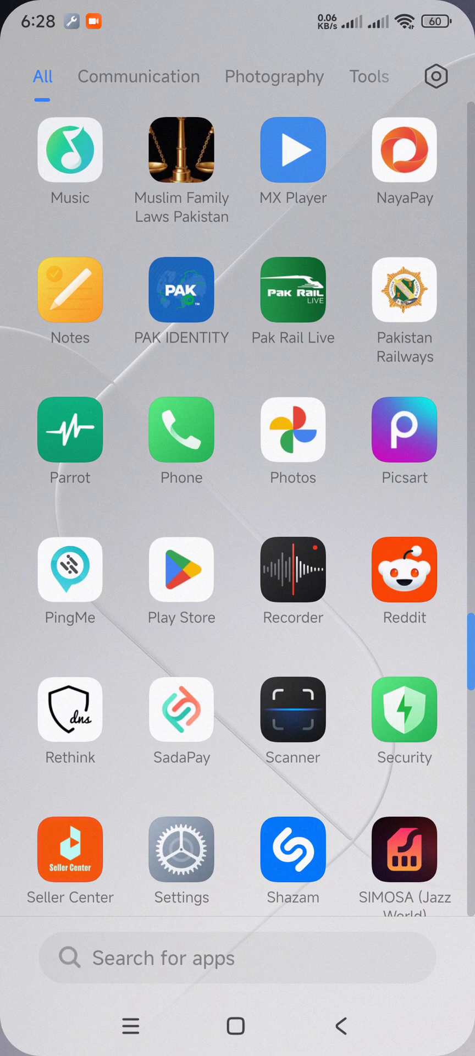
{"action": "left_click", "coordinate": [293, 708]}
{"action": "left_click", "coordinate": [254, 632]}
Step: Switch the scanner to Cards mode on the book, then close it to the app list
{"action": "left_click_drag", "start_coordinate": [253, 811], "coordinate": [110, 812]}
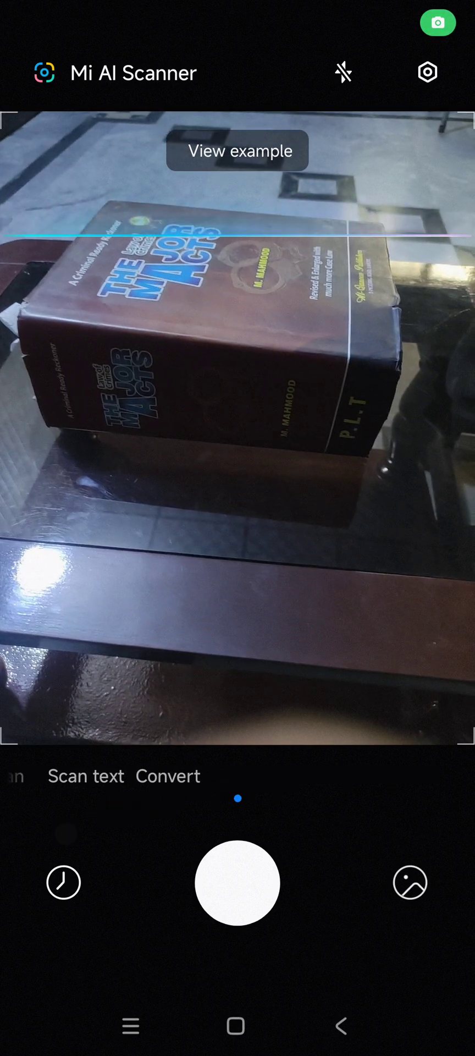
{"action": "left_click_drag", "start_coordinate": [137, 775], "coordinate": [358, 775]}
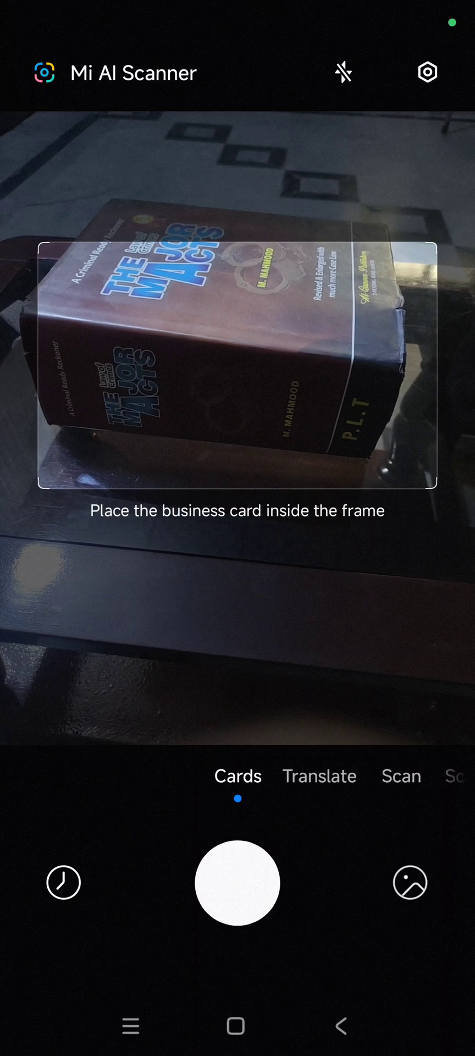
{"action": "left_click", "coordinate": [341, 1026]}
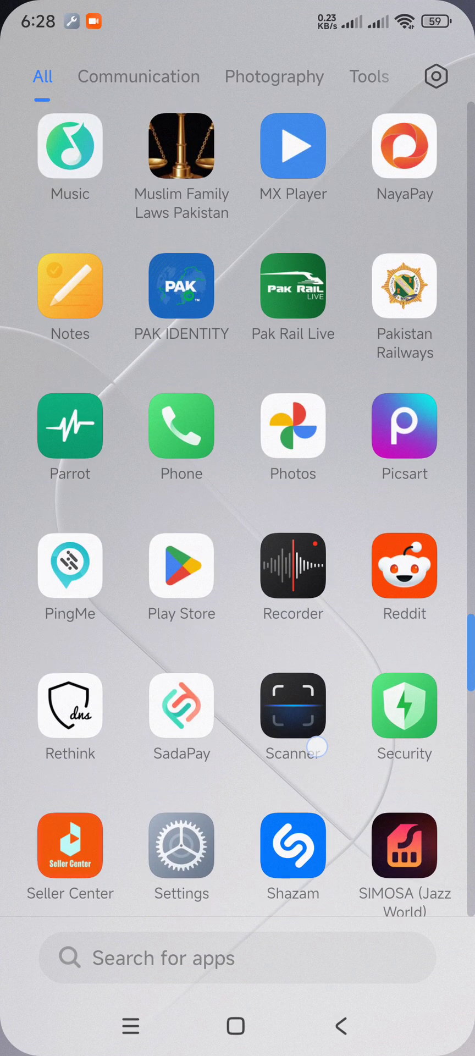
Step: Scroll the app list up to KernelSU, launch it and view the empty SuperUser list
{"action": "scroll", "coordinate": [237, 509], "scroll_direction": "down", "scroll_amount": 10}
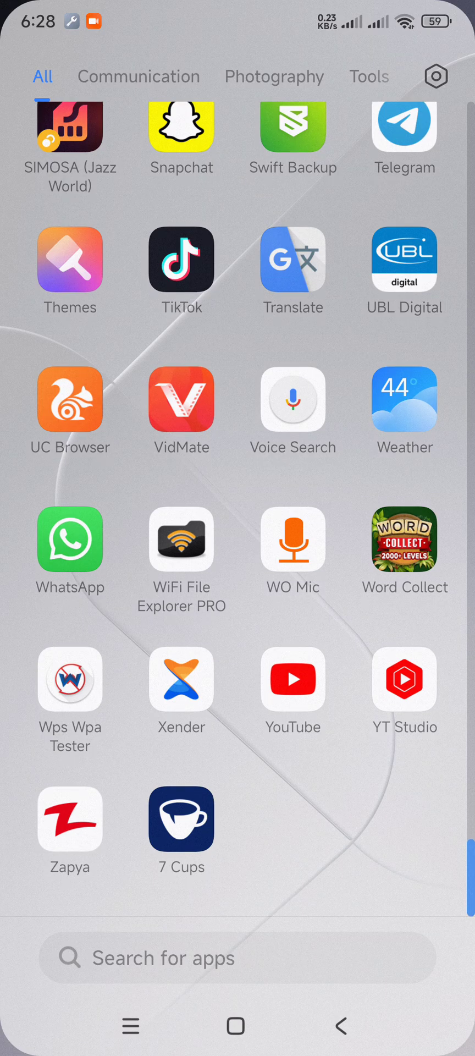
{"action": "scroll", "coordinate": [303, 714], "scroll_direction": "up", "scroll_amount": 5}
{"action": "scroll", "coordinate": [303, 714], "scroll_direction": "up", "scroll_amount": 4}
{"action": "scroll", "coordinate": [302, 714], "scroll_direction": "up", "scroll_amount": 4}
{"action": "scroll", "coordinate": [303, 714], "scroll_direction": "up", "scroll_amount": 5}
{"action": "scroll", "coordinate": [286, 787], "scroll_direction": "up", "scroll_amount": 3}
{"action": "scroll", "coordinate": [238, 494], "scroll_direction": "up", "scroll_amount": 2}
{"action": "left_click", "coordinate": [293, 355]}
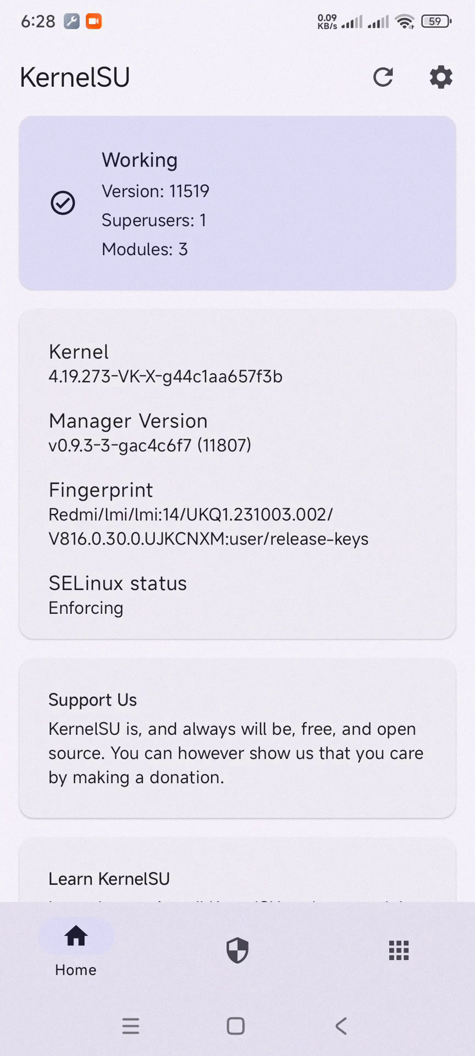
{"action": "left_click", "coordinate": [237, 950]}
Step: Browse the Module list: Patch for Xiaomi HyperOS China, Zygisk - LSPosed, Zygisk Next
{"action": "left_click", "coordinate": [398, 949]}
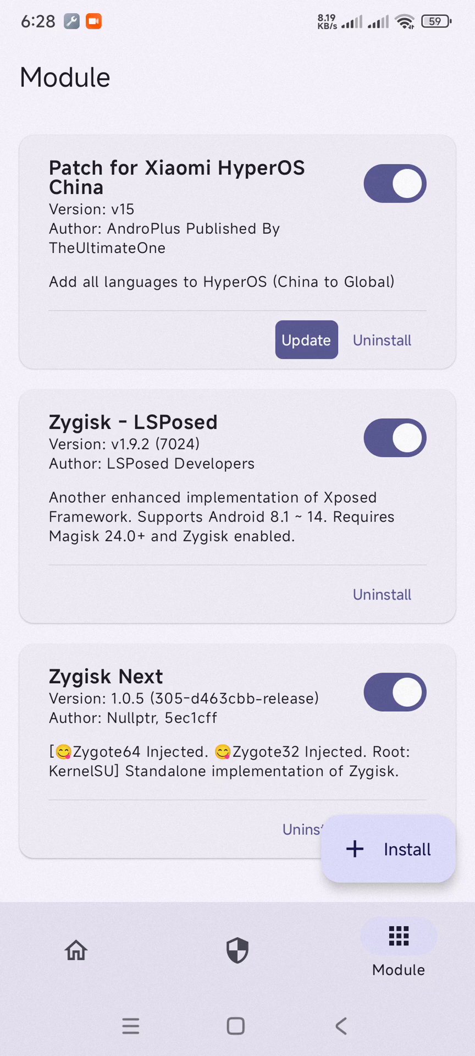
{"action": "scroll", "coordinate": [238, 494], "scroll_direction": "down", "scroll_amount": 2}
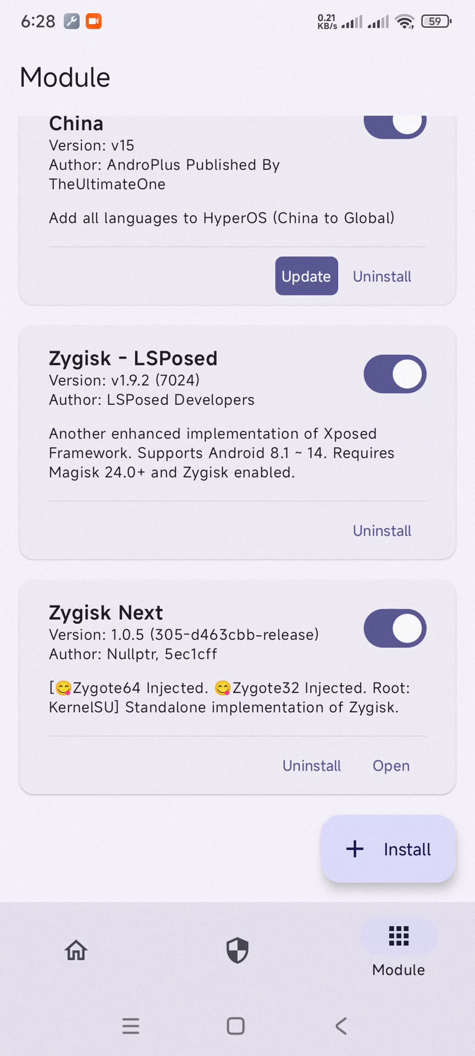
{"action": "scroll", "coordinate": [237, 495], "scroll_direction": "up", "scroll_amount": 2}
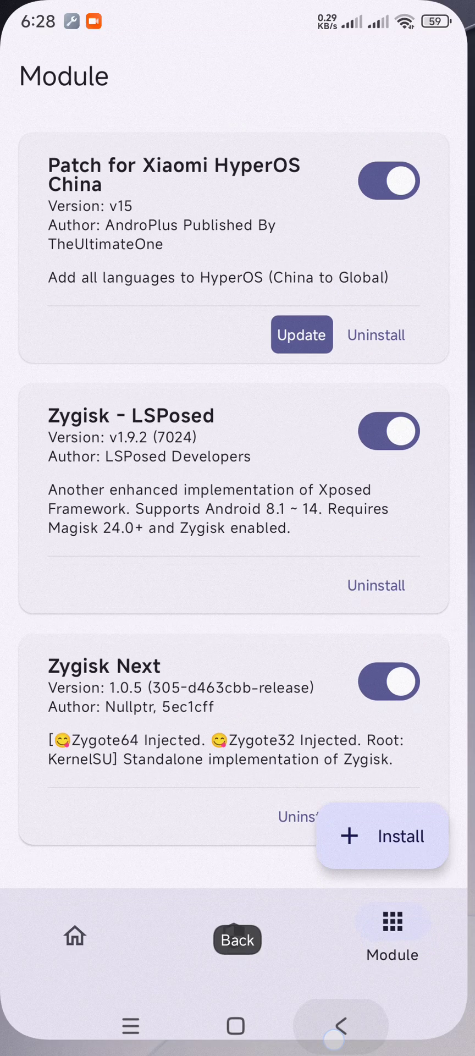
Step: Leave KernelSU for the app list and scroll through it
{"action": "left_click", "coordinate": [236, 1025]}
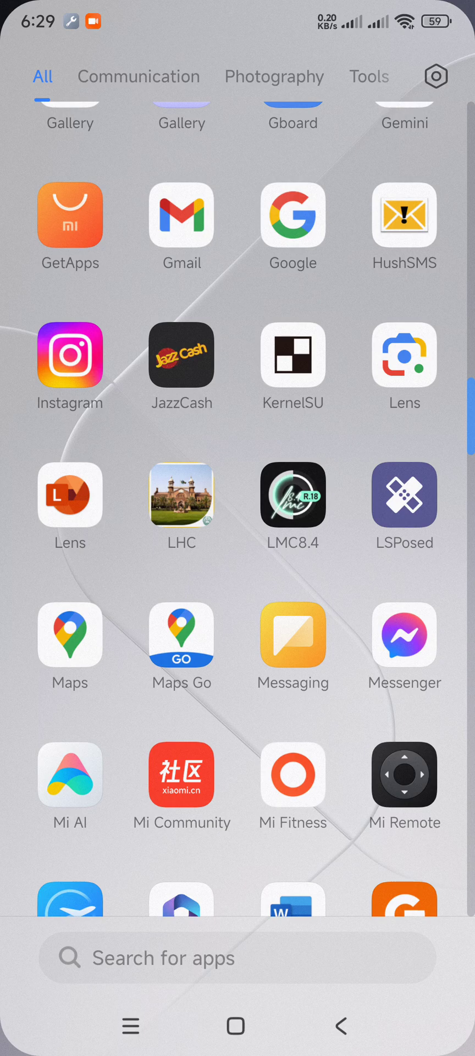
{"action": "left_click_drag", "start_coordinate": [373, 722], "coordinate": [374, 575]}
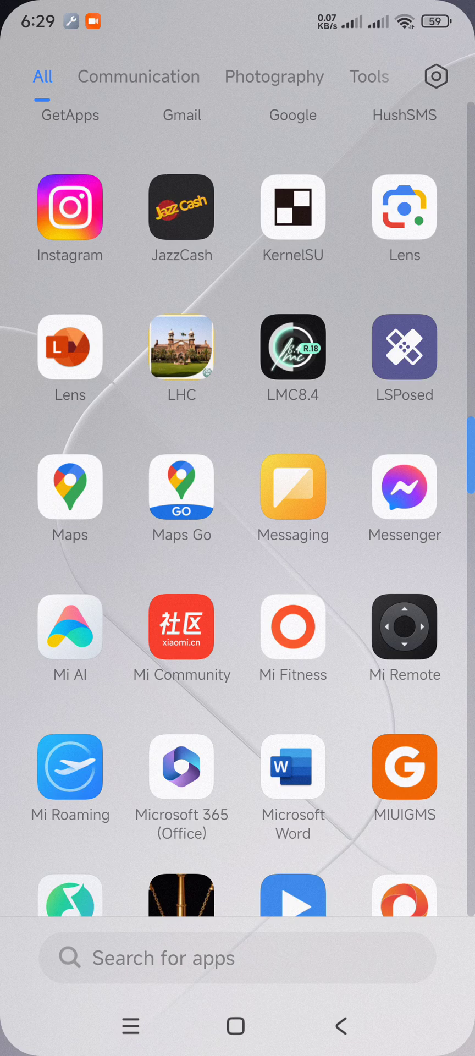
{"action": "left_click_drag", "start_coordinate": [236, 715], "coordinate": [236, 357]}
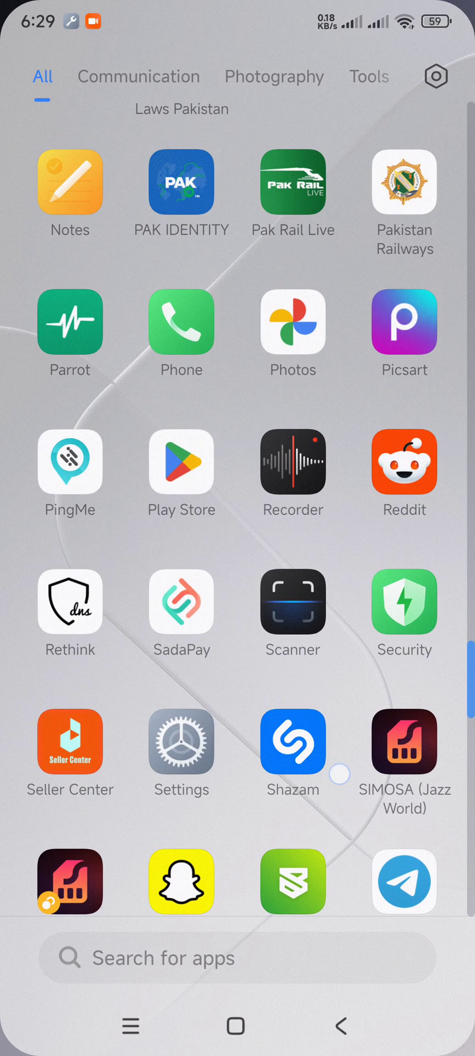
{"action": "left_click_drag", "start_coordinate": [340, 774], "coordinate": [340, 440]}
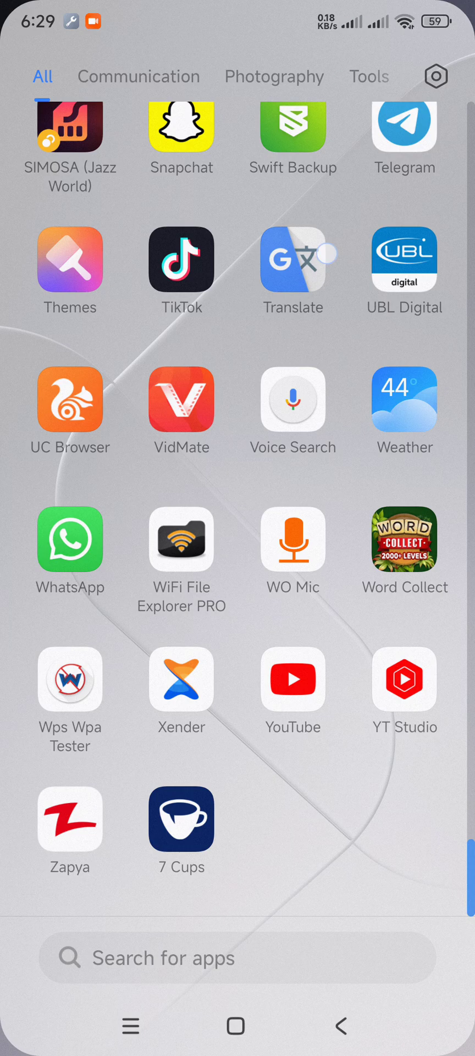
Step: Pull down the Control Center and scroll through its toggle editor
{"action": "left_click_drag", "start_coordinate": [385, 11], "coordinate": [385, 495]}
{"action": "left_click", "coordinate": [236, 936]}
{"action": "mouse_move", "coordinate": [367, 688]}
{"action": "left_mouse_down"}
{"action": "mouse_move", "coordinate": [367, 473]}
{"action": "mouse_move", "coordinate": [363, 935]}
{"action": "left_mouse_up"}
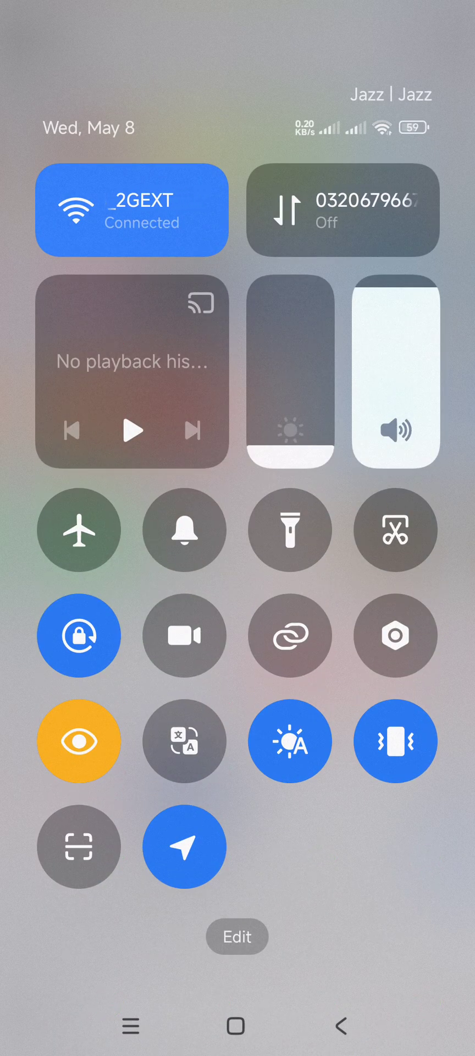
Step: Close the Control Center, launch Settings and scroll its main list
{"action": "left_click", "coordinate": [334, 1034]}
{"action": "scroll", "coordinate": [238, 495], "scroll_direction": "up", "scroll_amount": 10}
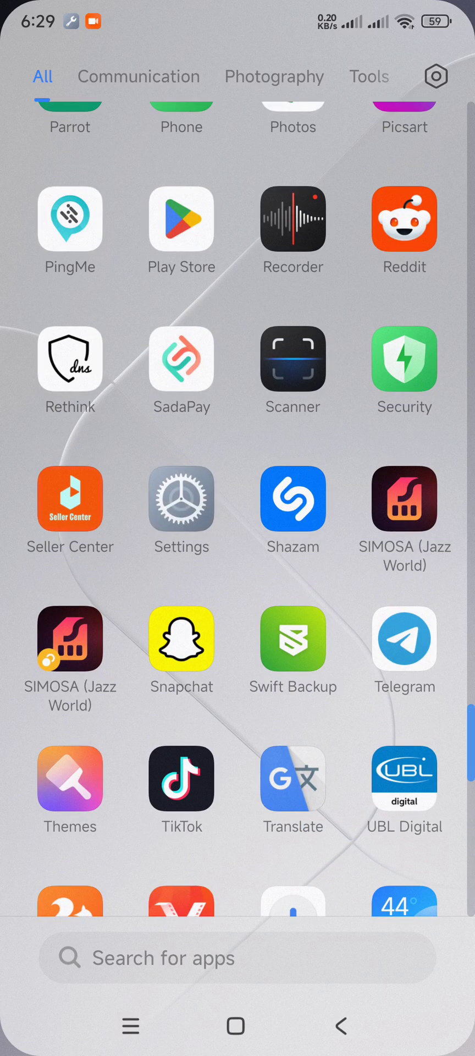
{"action": "left_click", "coordinate": [181, 498]}
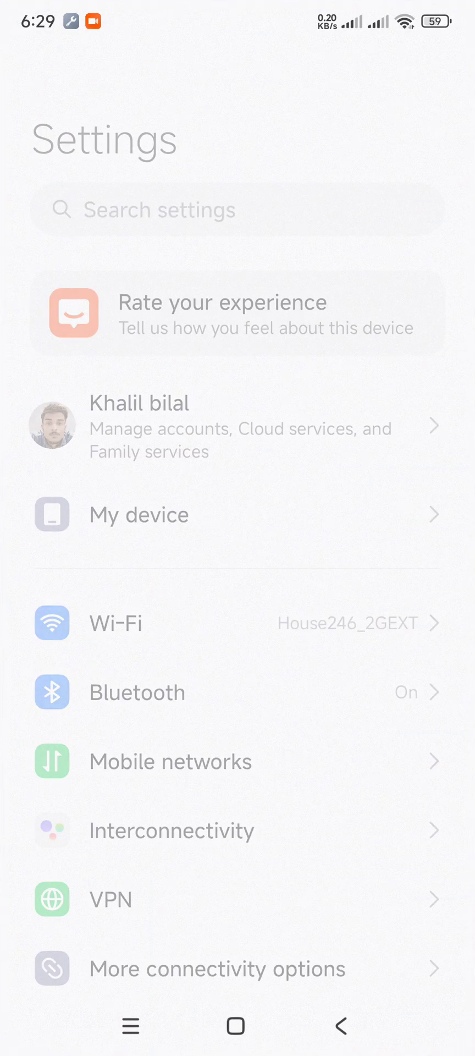
{"action": "scroll", "coordinate": [399, 512], "scroll_direction": "down", "scroll_amount": 5}
{"action": "scroll", "coordinate": [381, 475], "scroll_direction": "down", "scroll_amount": 5}
{"action": "scroll", "coordinate": [372, 501], "scroll_direction": "down", "scroll_amount": 3}
{"action": "scroll", "coordinate": [355, 510], "scroll_direction": "up", "scroll_amount": 3}
Step: Browse the Fingerprints, face data and screen lock page, then return to Settings
{"action": "left_click", "coordinate": [224, 647]}
{"action": "scroll", "coordinate": [238, 528], "scroll_direction": "down", "scroll_amount": 5}
{"action": "left_click", "coordinate": [341, 1026]}
{"action": "scroll", "coordinate": [361, 495], "scroll_direction": "down", "scroll_amount": 5}
{"action": "scroll", "coordinate": [361, 419], "scroll_direction": "up", "scroll_amount": 2}
Step: Browse the Mi AI page, then return to the main Settings list
{"action": "left_click", "coordinate": [315, 776]}
{"action": "scroll", "coordinate": [238, 528], "scroll_direction": "down", "scroll_amount": 2}
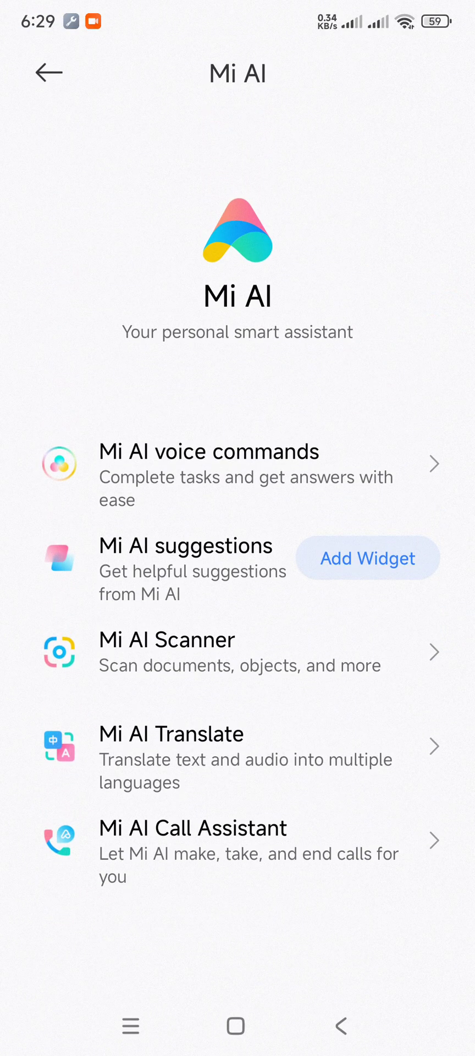
{"action": "left_click", "coordinate": [355, 1048]}
{"action": "scroll", "coordinate": [238, 550], "scroll_direction": "up", "scroll_amount": 10}
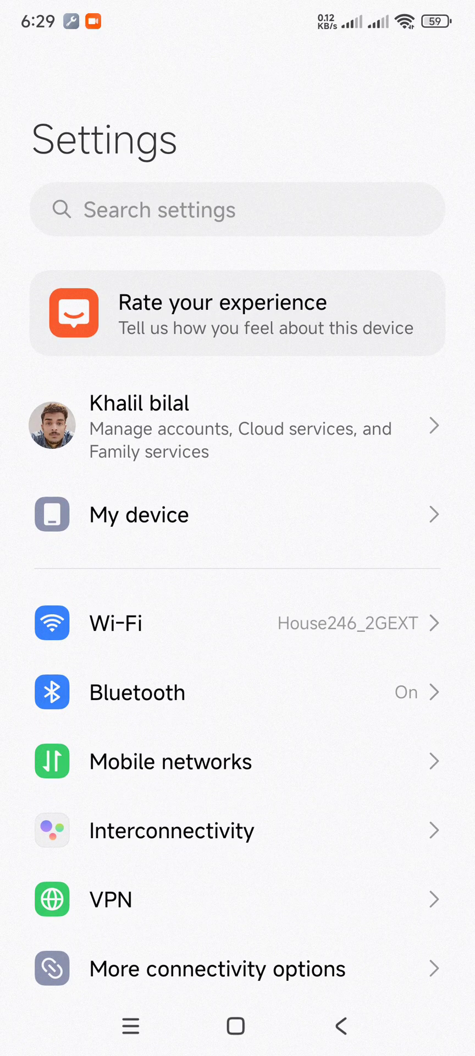